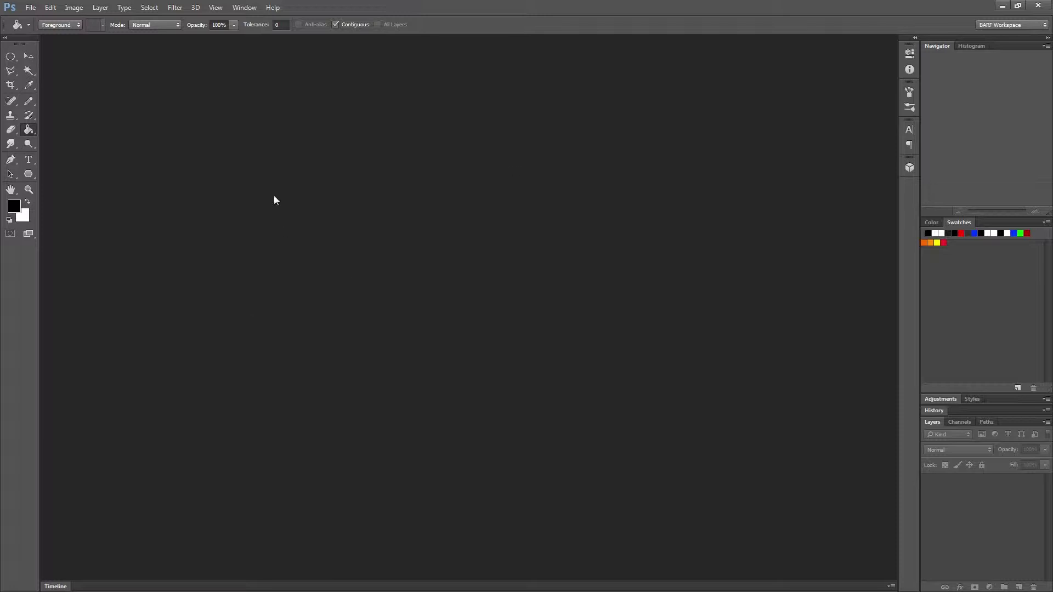
Create a new 256 × 160 pixel document with a white background.
left_click(30, 9)
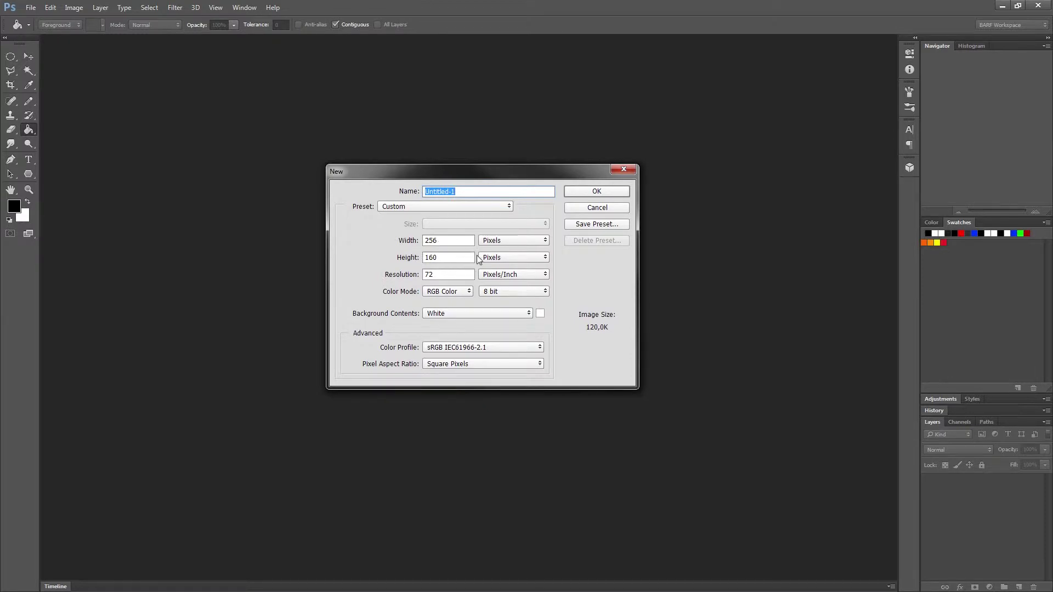
left_click(612, 190)
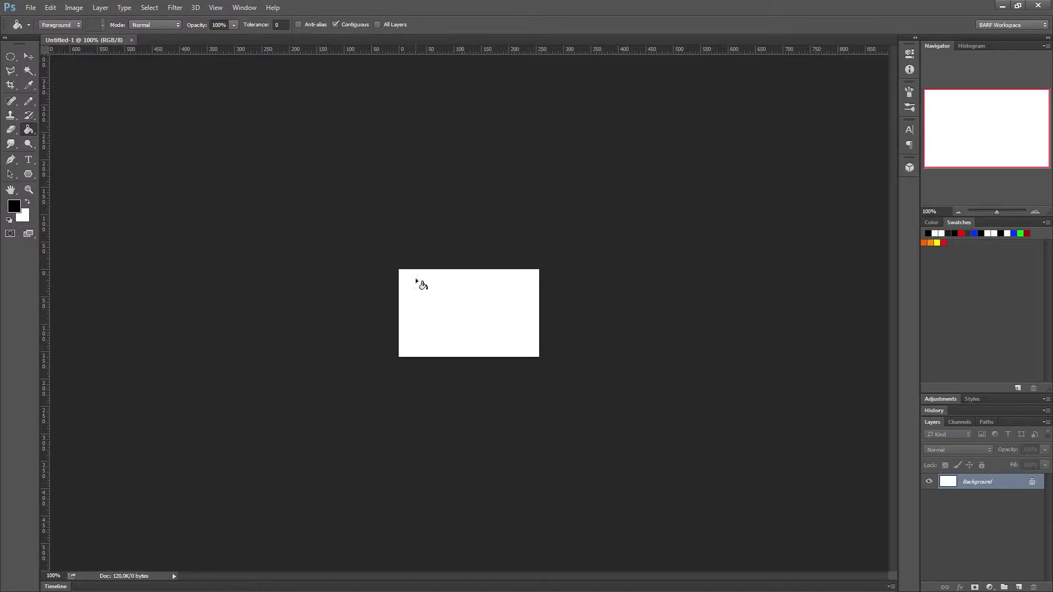
At 200% zoom, paint two eye dots and a smile with a 15 px brush on a new layer.
left_click(28, 100)
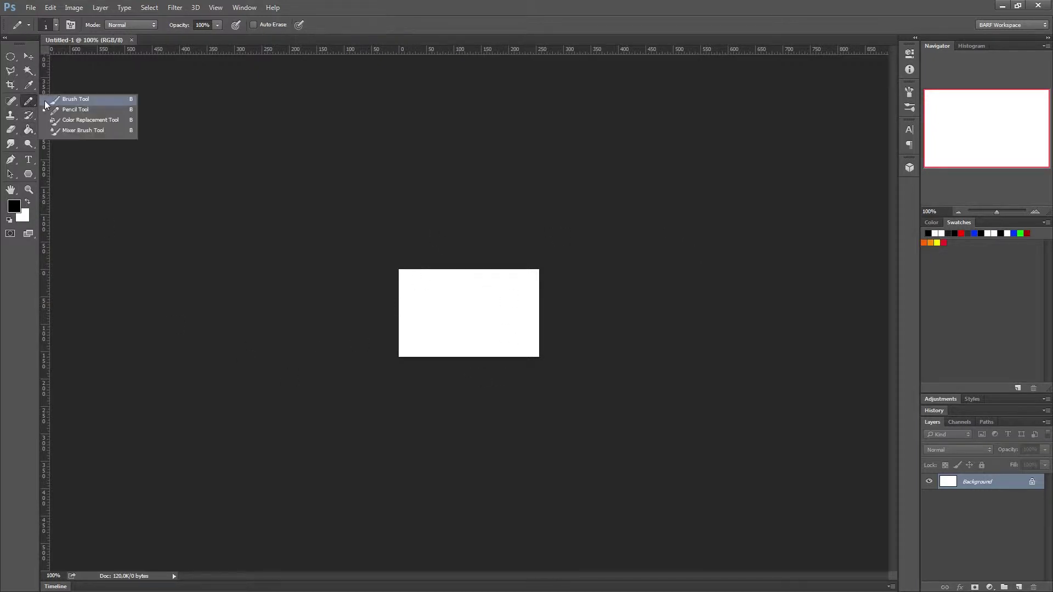
left_click(1036, 212)
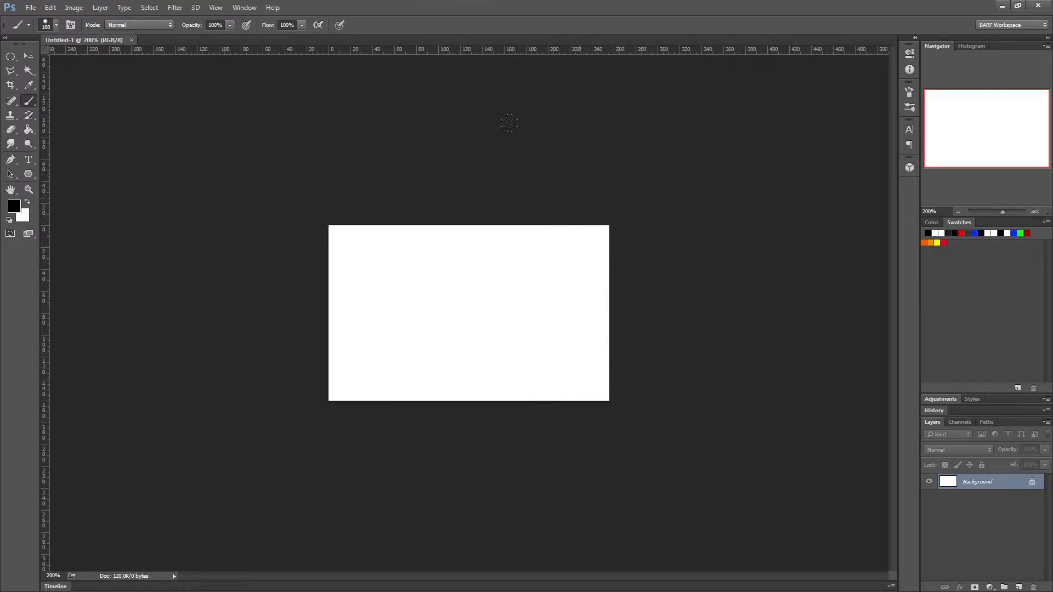
right_click(513, 352)
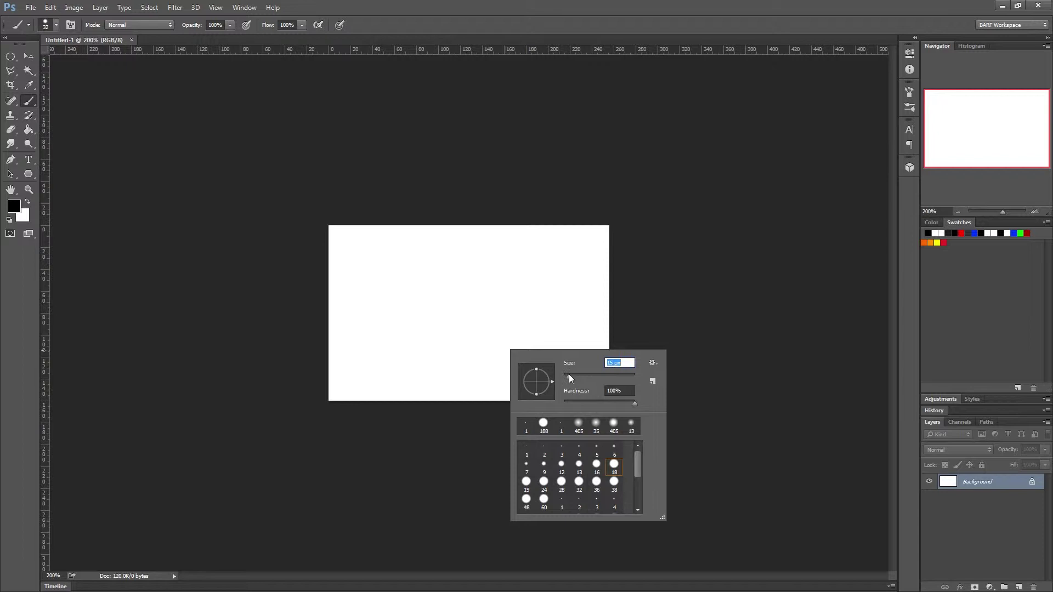
key("Return")
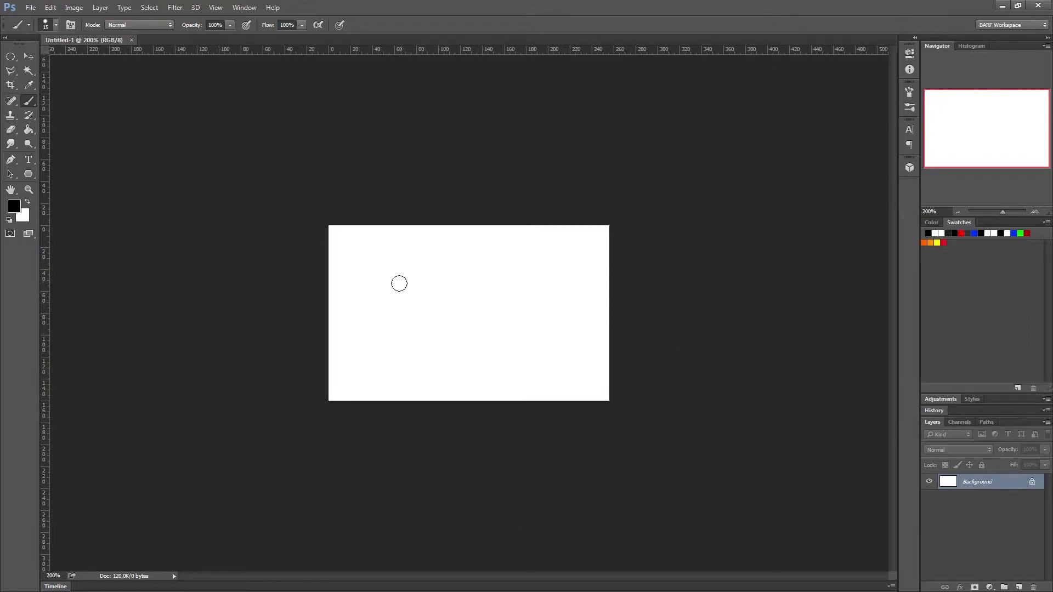
left_click(1019, 586)
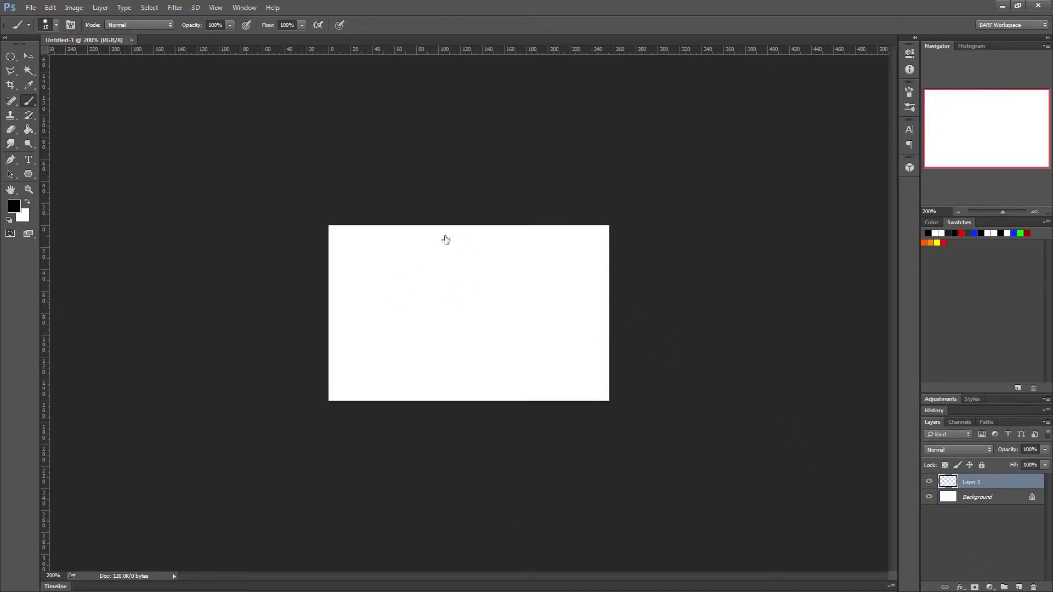
left_click(402, 261)
left_click(549, 261)
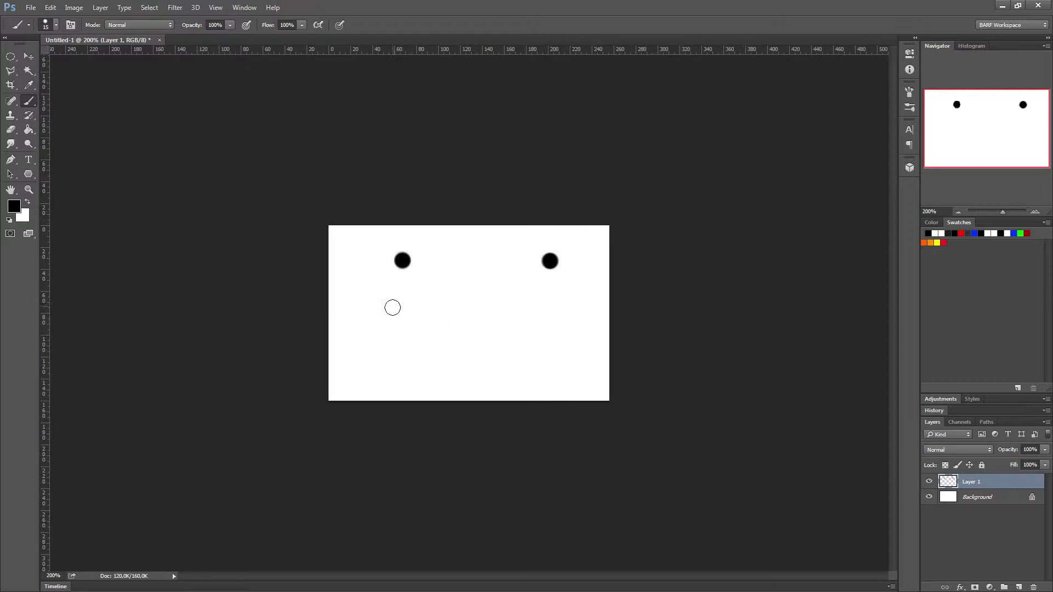
left_click_drag(393, 304, 559, 308)
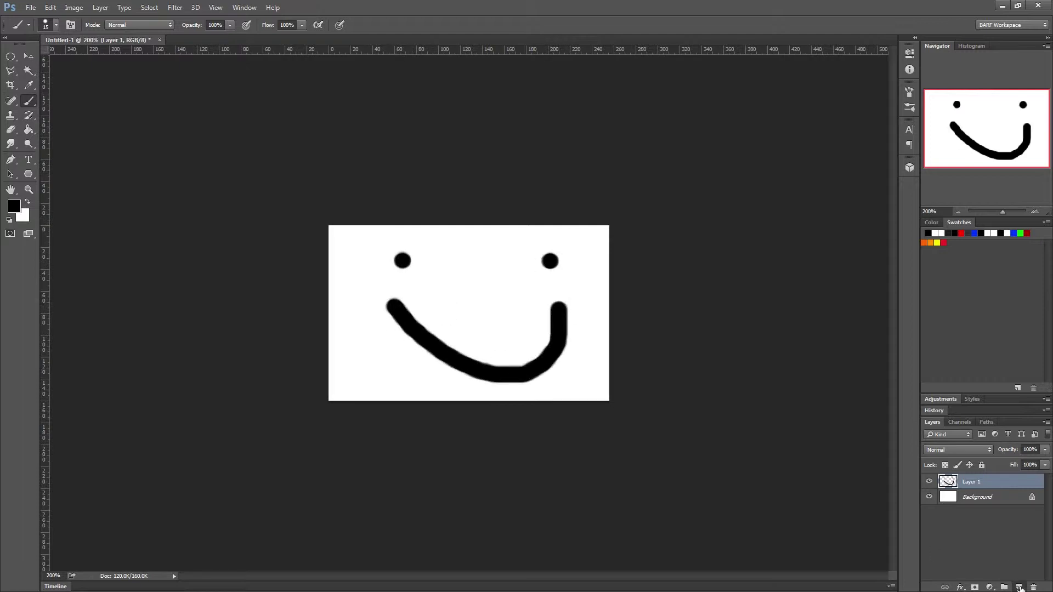
Add a layer below the face and paint a red band across the top with a 65 px brush.
left_click(1019, 587)
left_click_drag(995, 484, 998, 502)
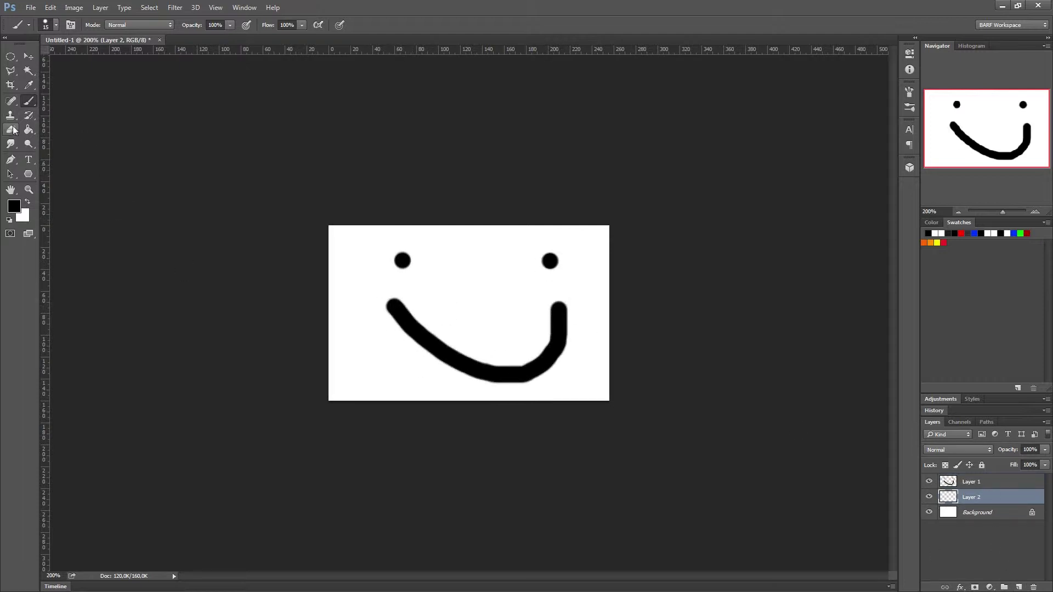
left_click(14, 205)
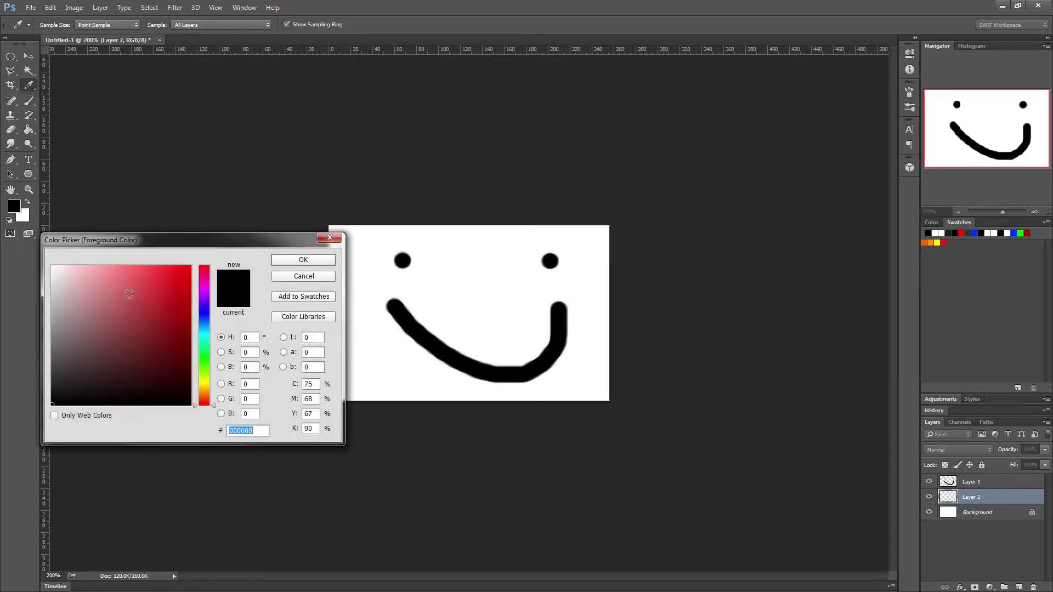
type("ff0000")
left_click(300, 260)
key("b")
right_click(366, 257)
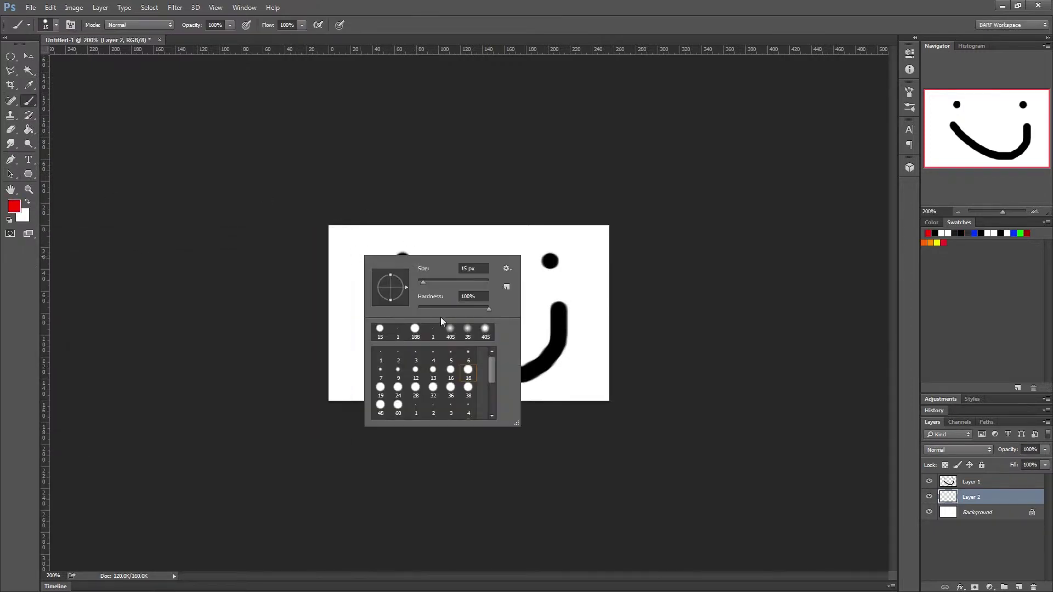
left_click(442, 283)
key("Return")
left_click_drag(259, 213, 642, 216)
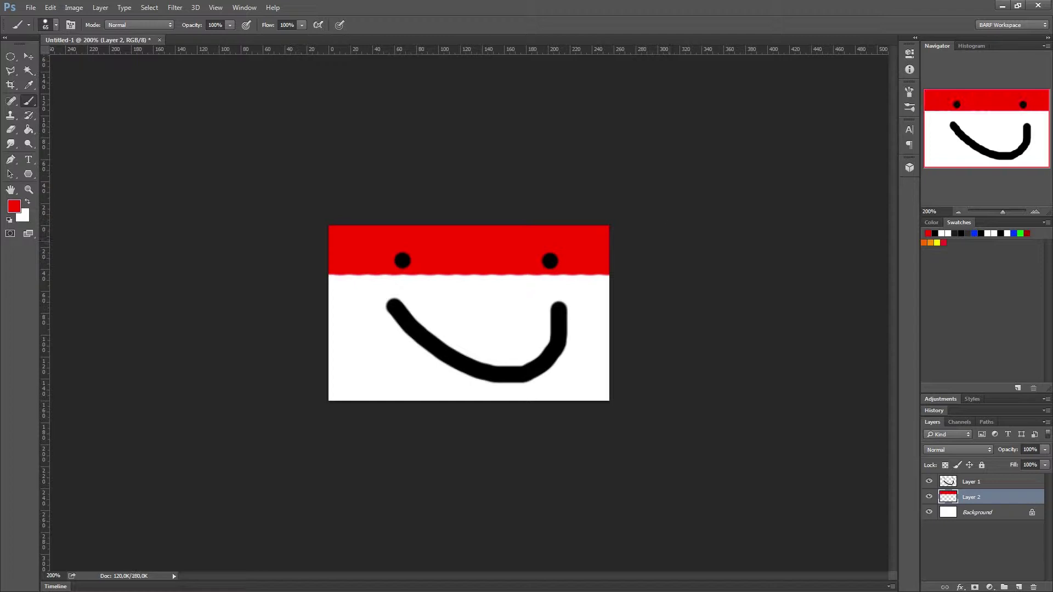
Paint a yellow band below the red one.
left_click(13, 206)
left_click_drag(211, 356, 211, 389)
left_click(303, 259)
left_click_drag(325, 296, 717, 296)
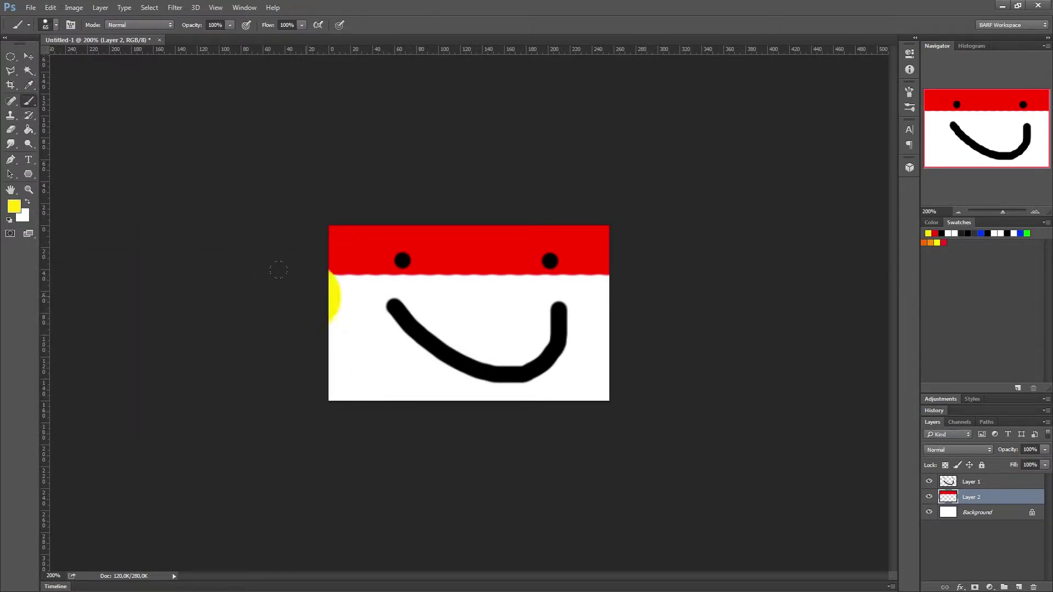
Paint a green band across the lower canvas.
left_click(15, 205)
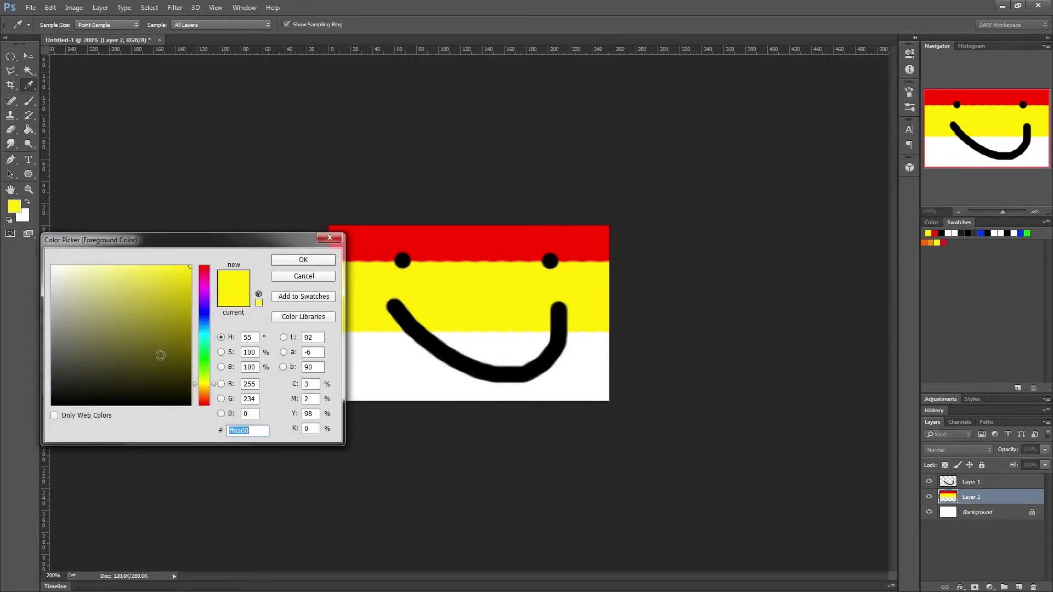
left_click_drag(206, 379, 207, 359)
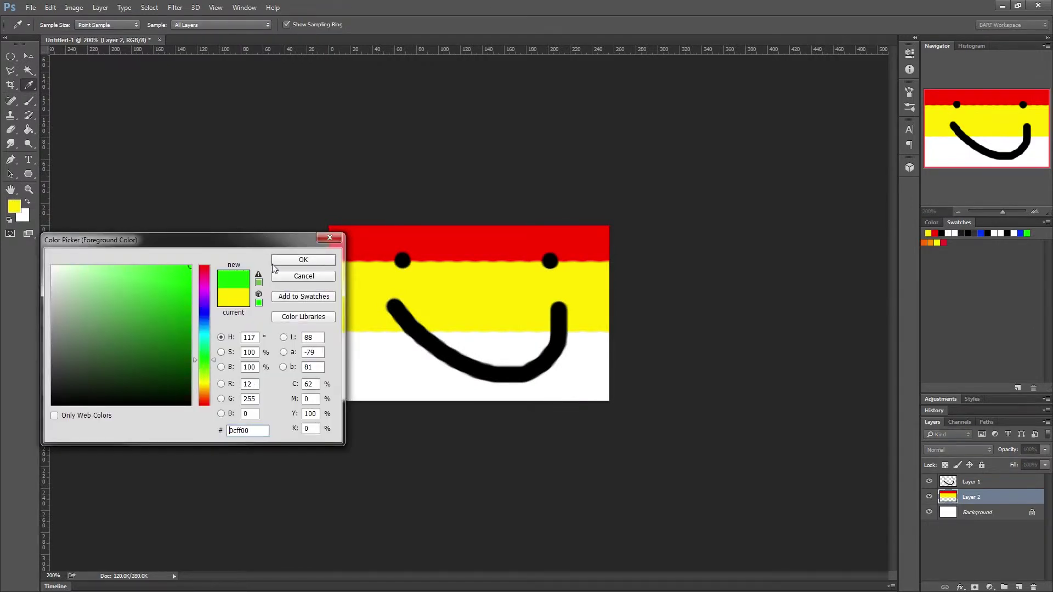
left_click(303, 259)
left_click_drag(286, 352, 658, 352)
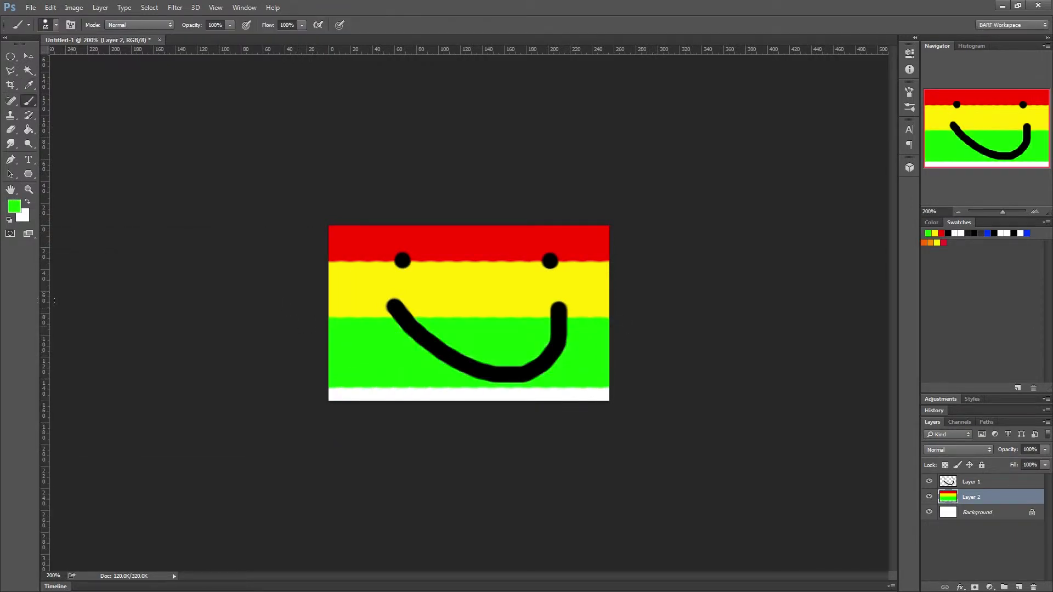
Paint a magenta band along the bottom strip.
left_click(15, 207)
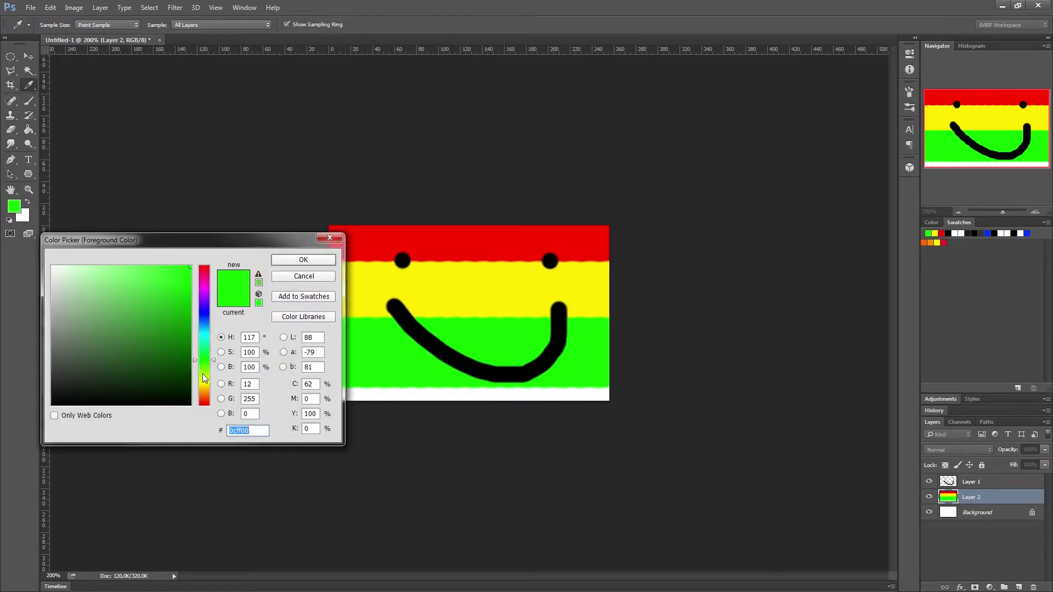
left_click(220, 365)
left_click(209, 290)
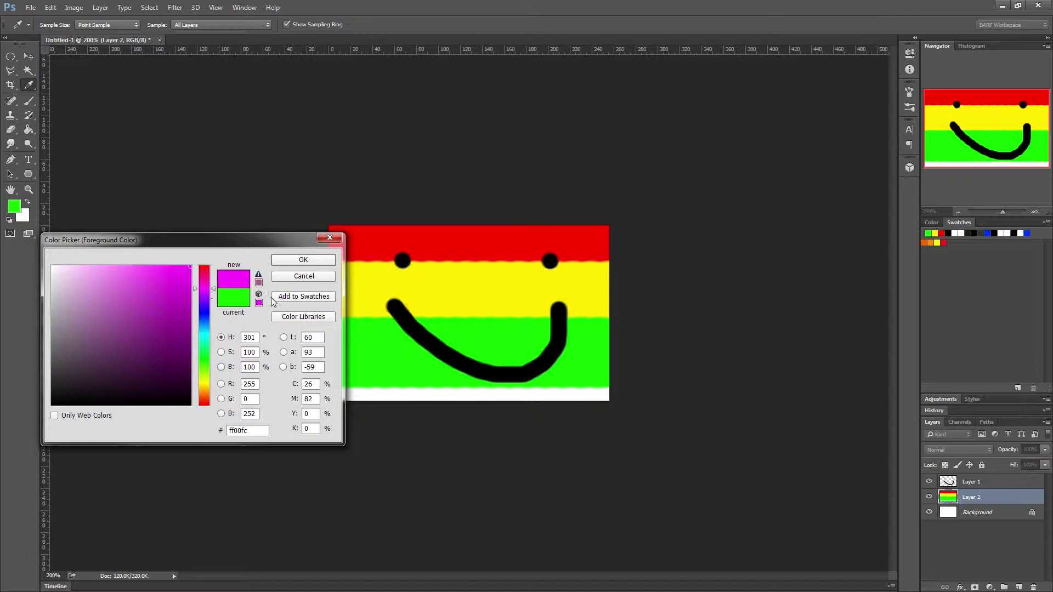
left_click(302, 259)
left_click_drag(289, 374, 625, 384)
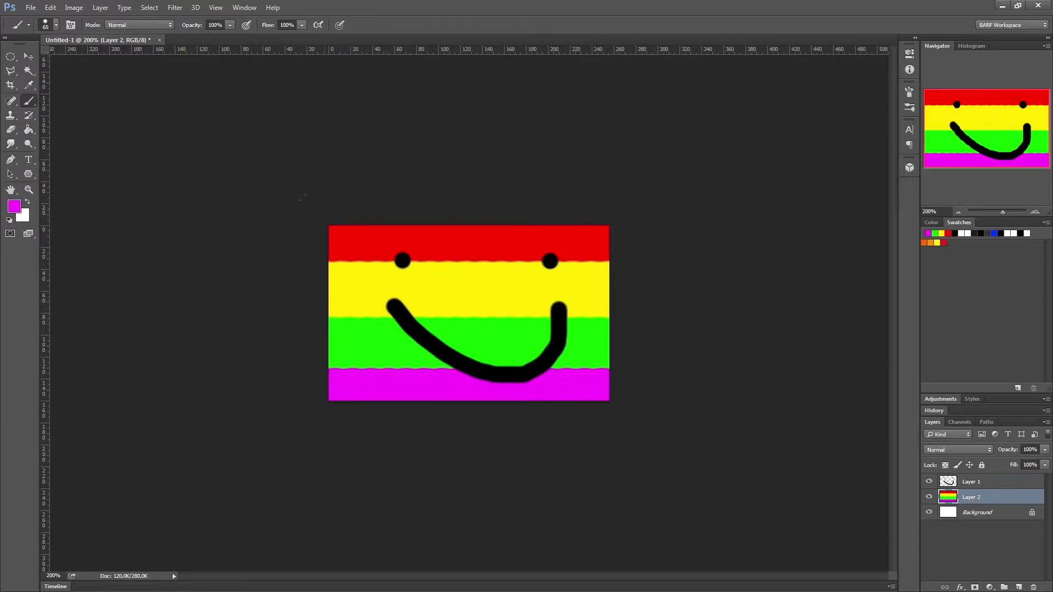
Start a Save As in PNG format with the Software (D:) drive as the location.
left_click(30, 8)
left_click(43, 130)
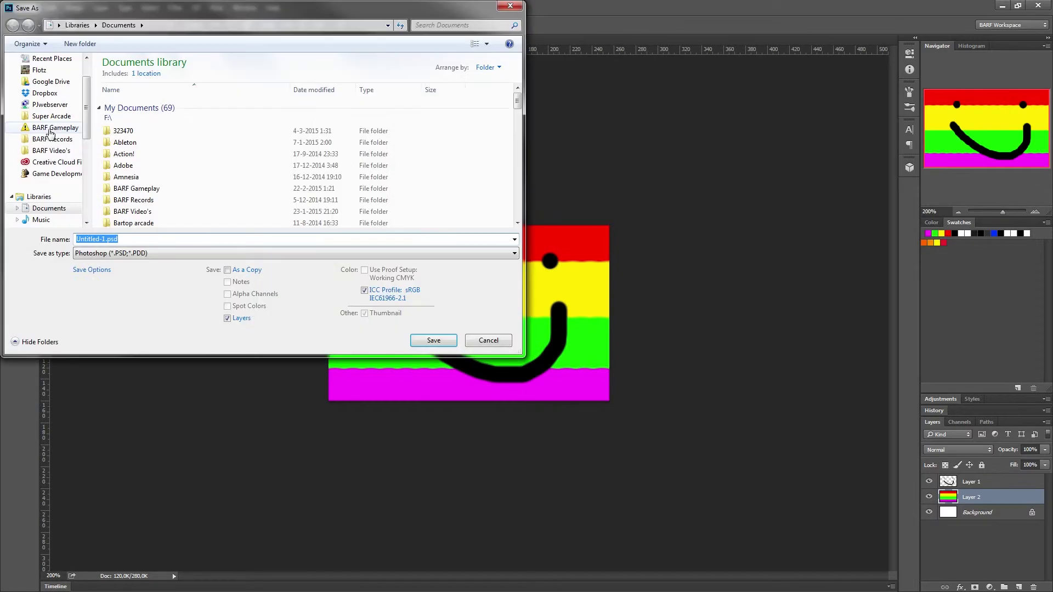
left_click(150, 253)
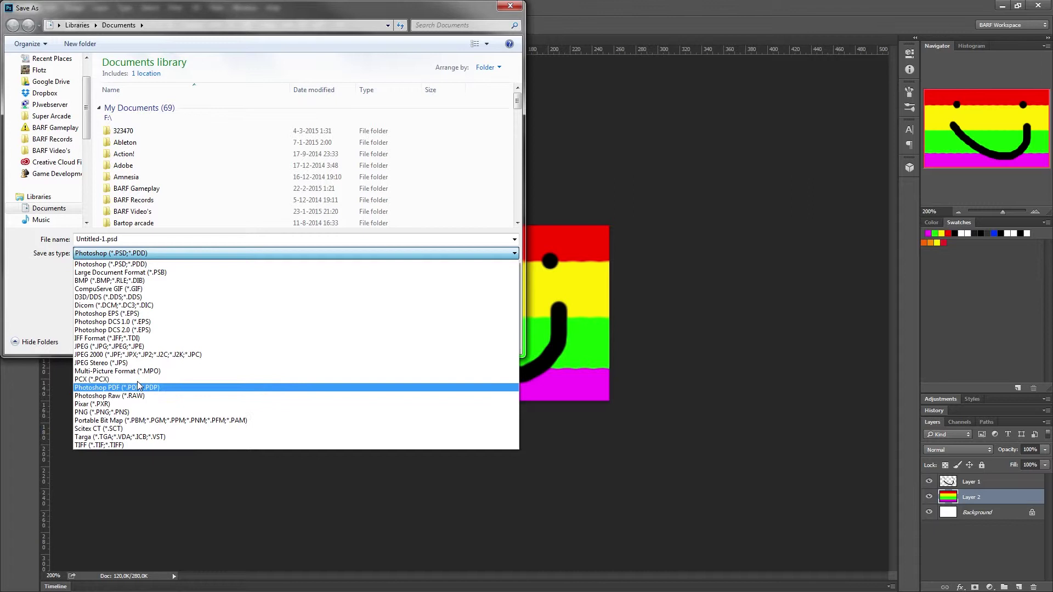
left_click(129, 414)
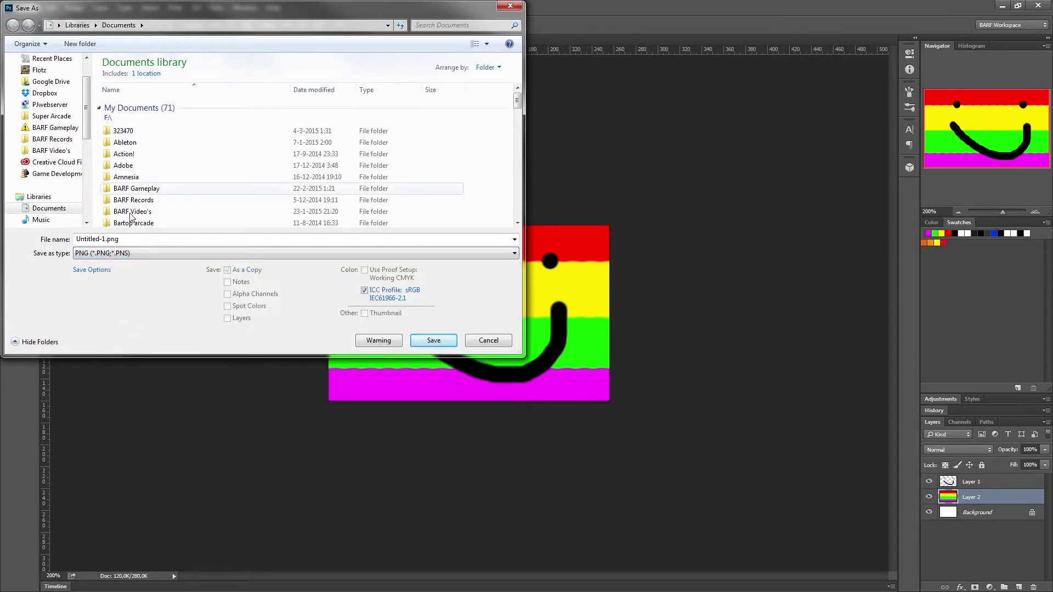
left_click_drag(90, 93, 88, 156)
left_click(47, 162)
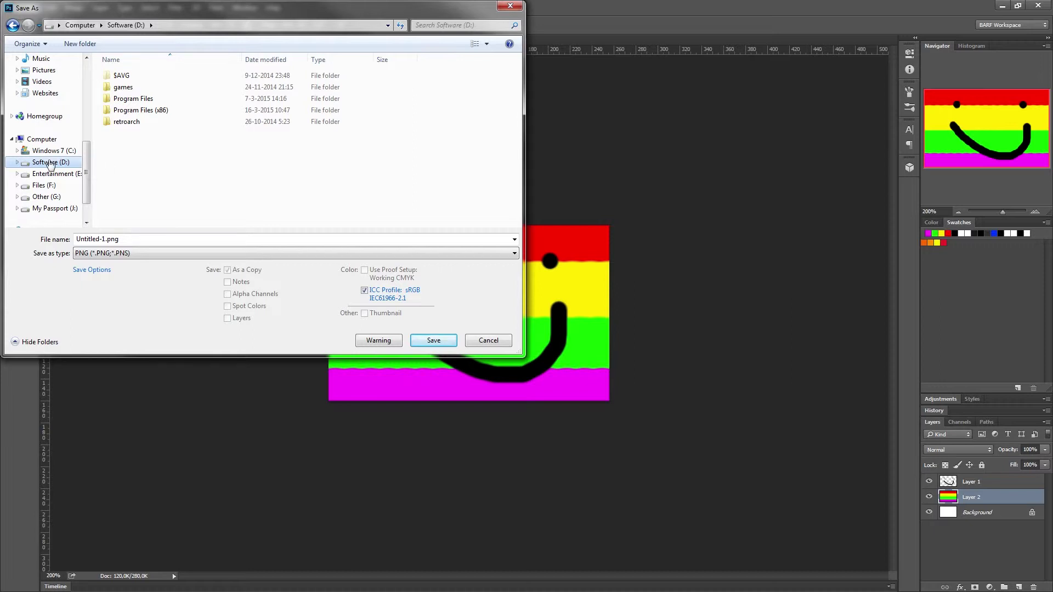
Browse through Program Files (x86), Steam, SteamApps and common into Kerbal Space Program.
double_click(146, 111)
scroll(148, 140, "down", 2)
left_click(151, 169)
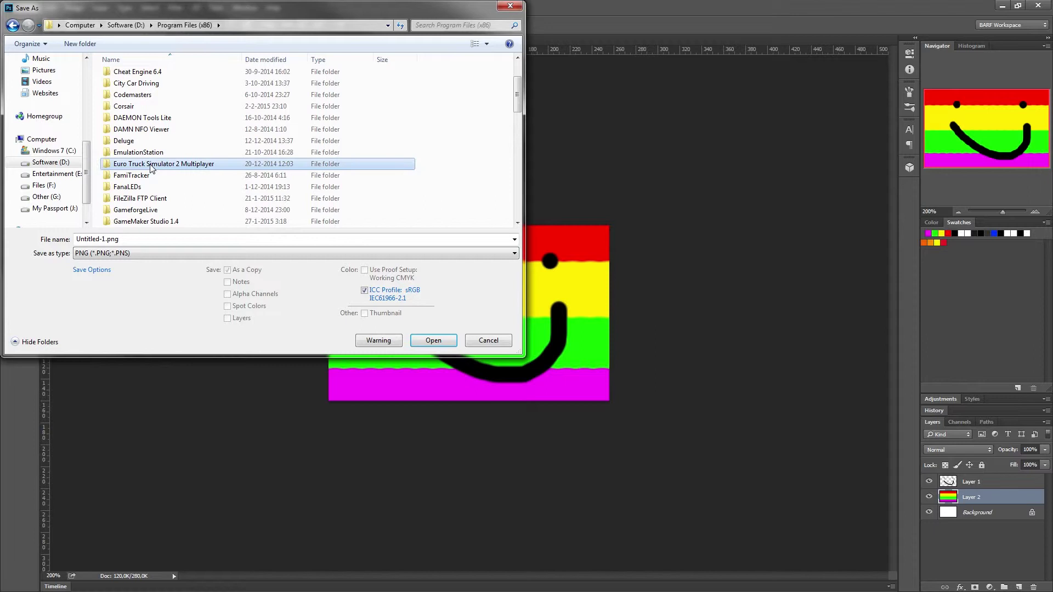
type("st")
double_click(149, 142)
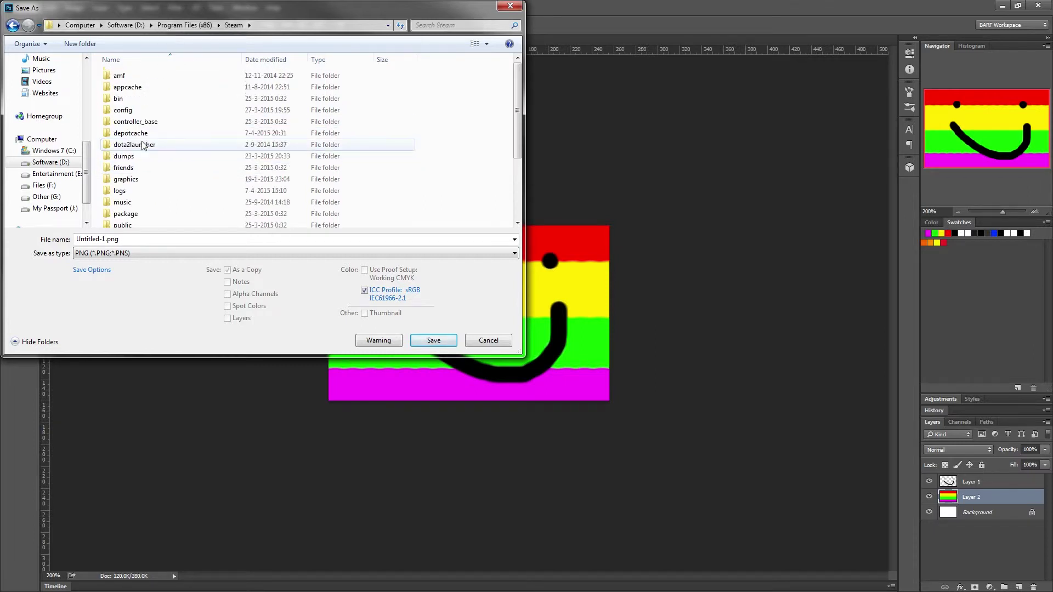
scroll(152, 156, "down", 3)
left_click(156, 185)
double_click(154, 198)
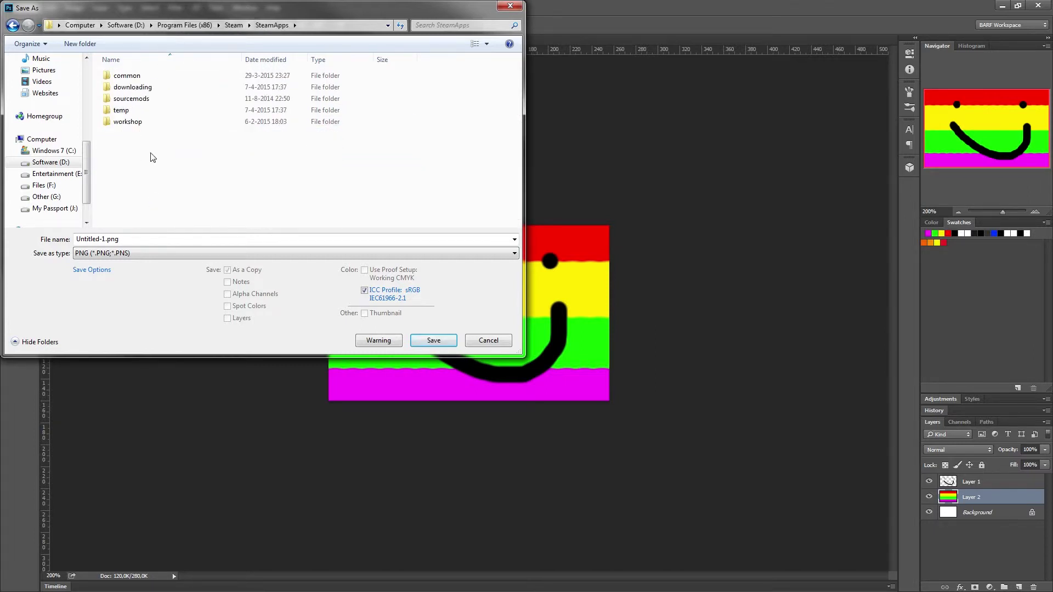
double_click(146, 75)
type("k")
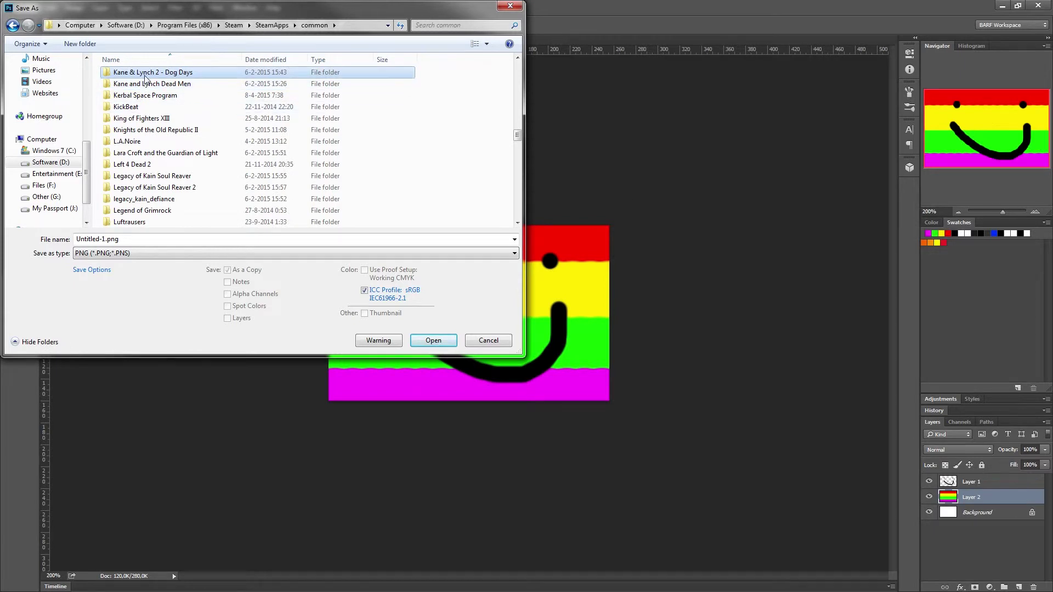
double_click(153, 96)
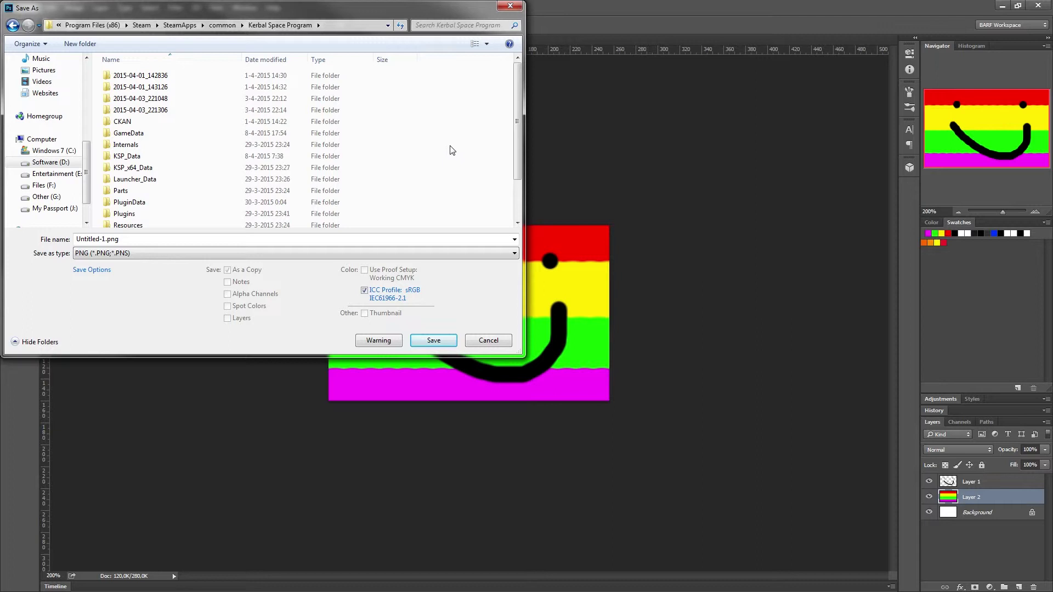
Go into GameData > Squad > Flags and rename the file to Smiley.
double_click(150, 137)
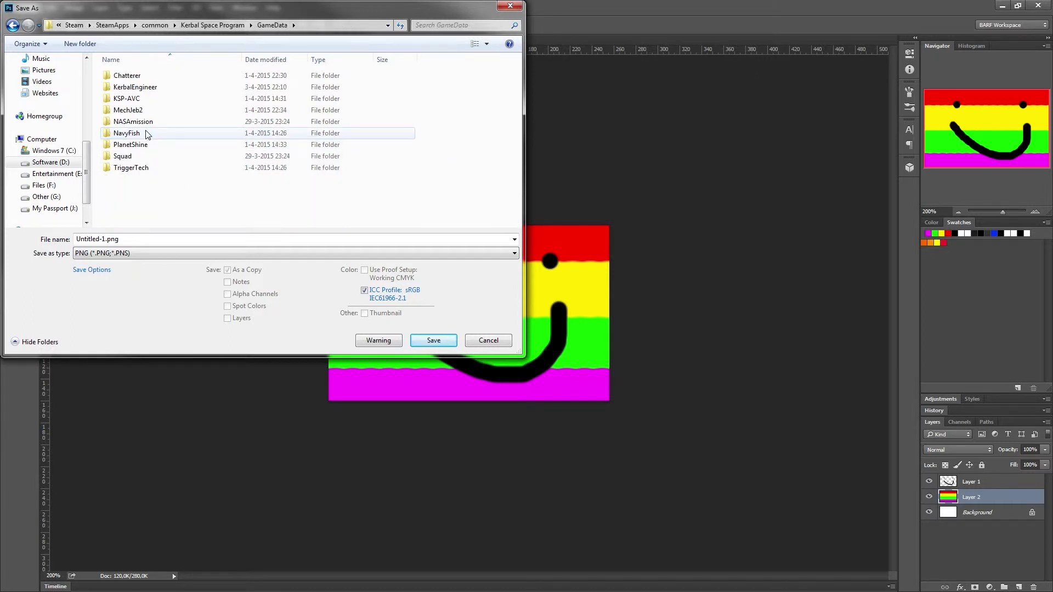
double_click(110, 159)
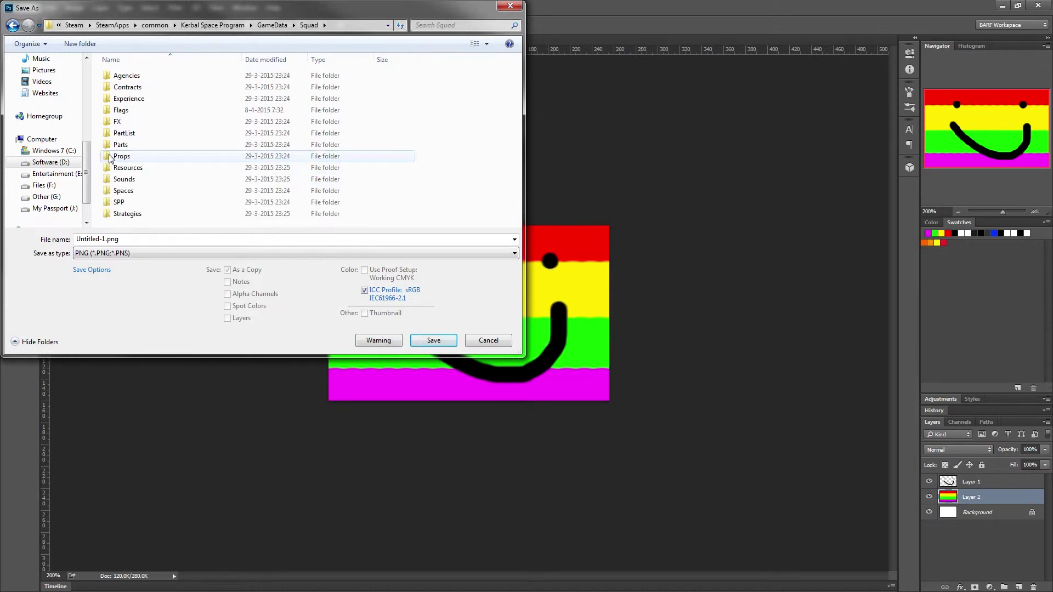
double_click(123, 111)
left_click_drag(520, 115, 520, 111)
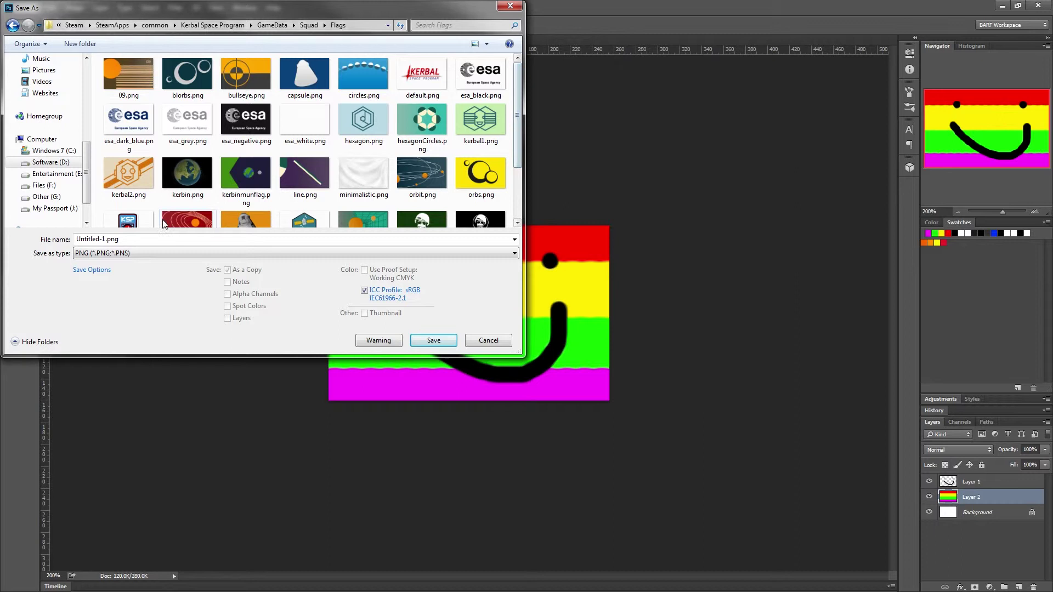
left_click(107, 239)
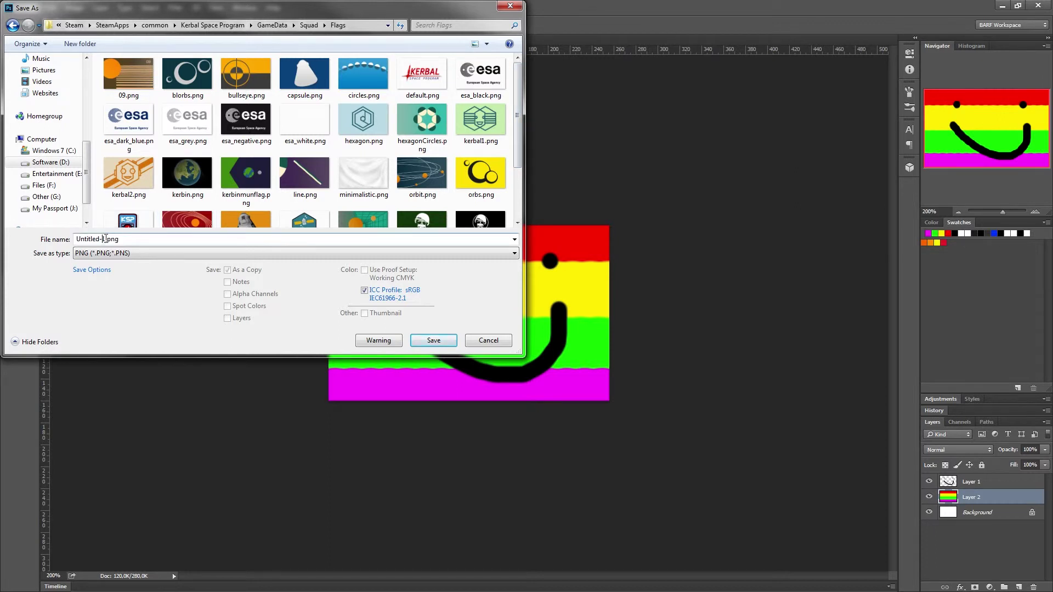
double_click(107, 239)
type("Smile")
Save Smiley.png and accept the default PNG Options.
left_click(430, 343)
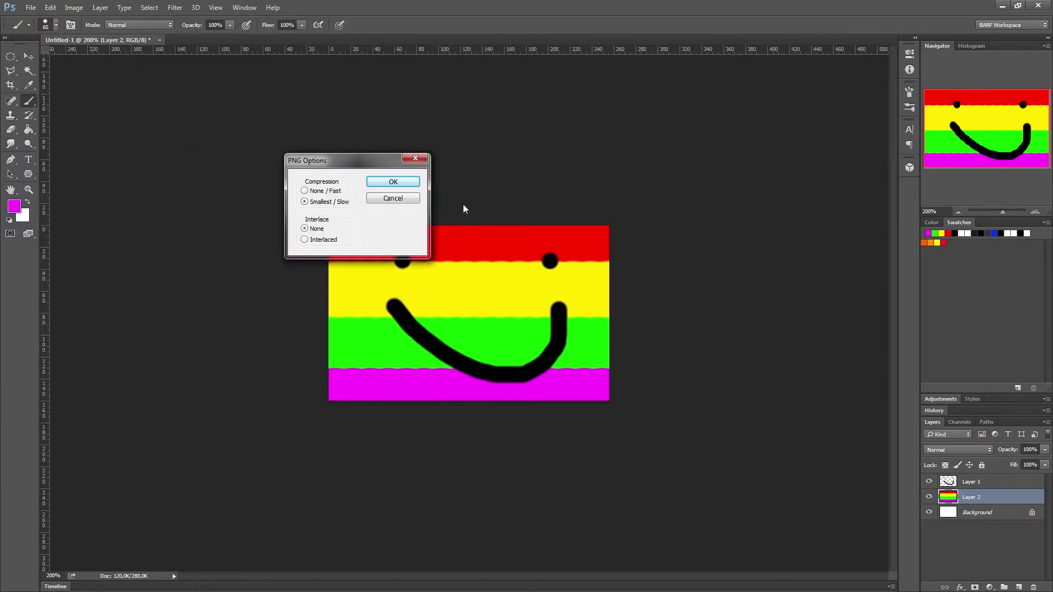
left_click(394, 182)
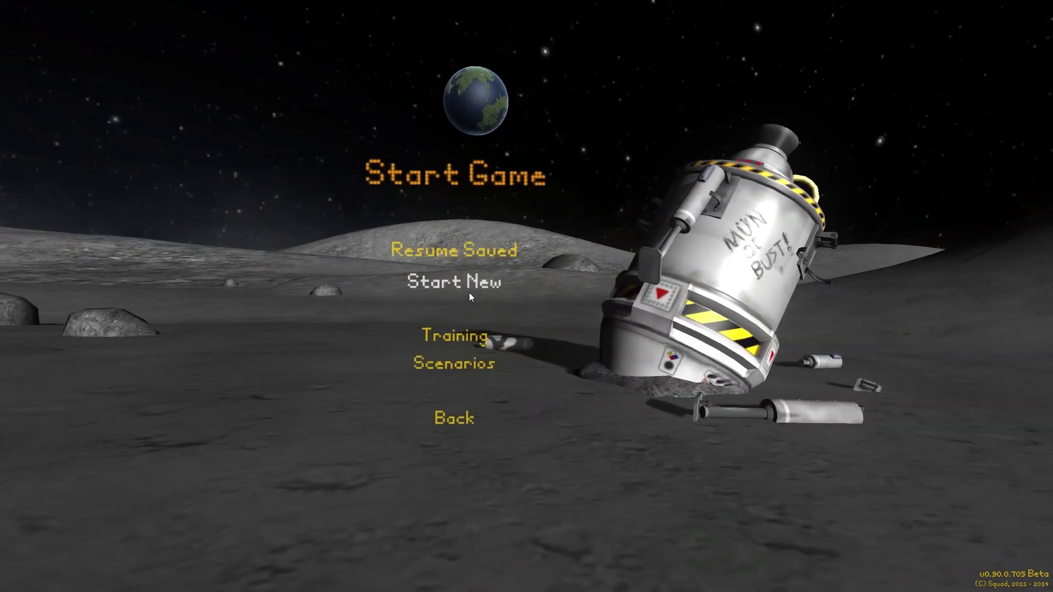
Start a new game and accept Smiley as its flag.
left_click(469, 292)
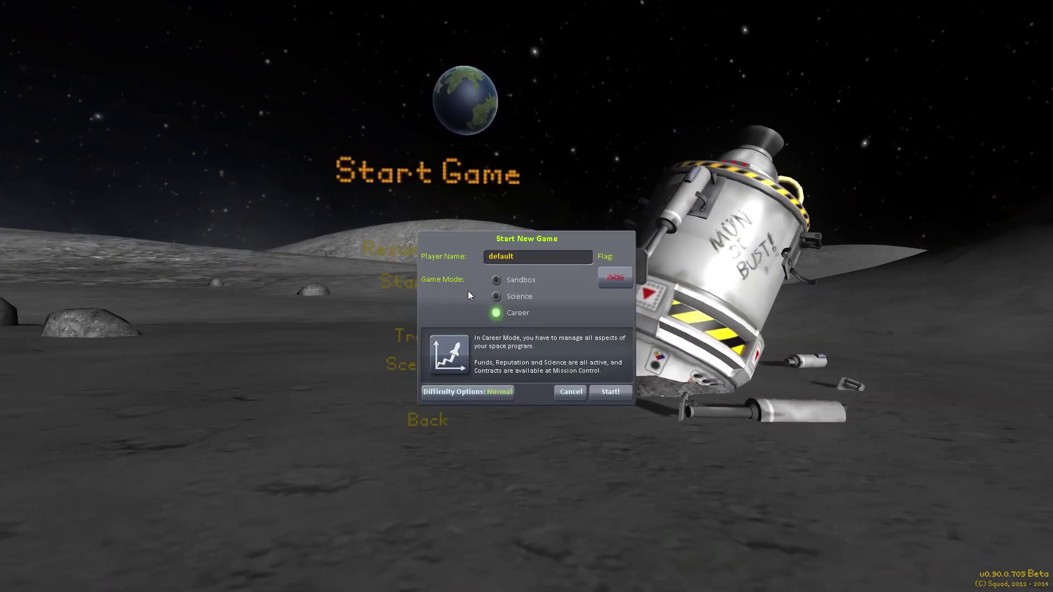
left_click(611, 280)
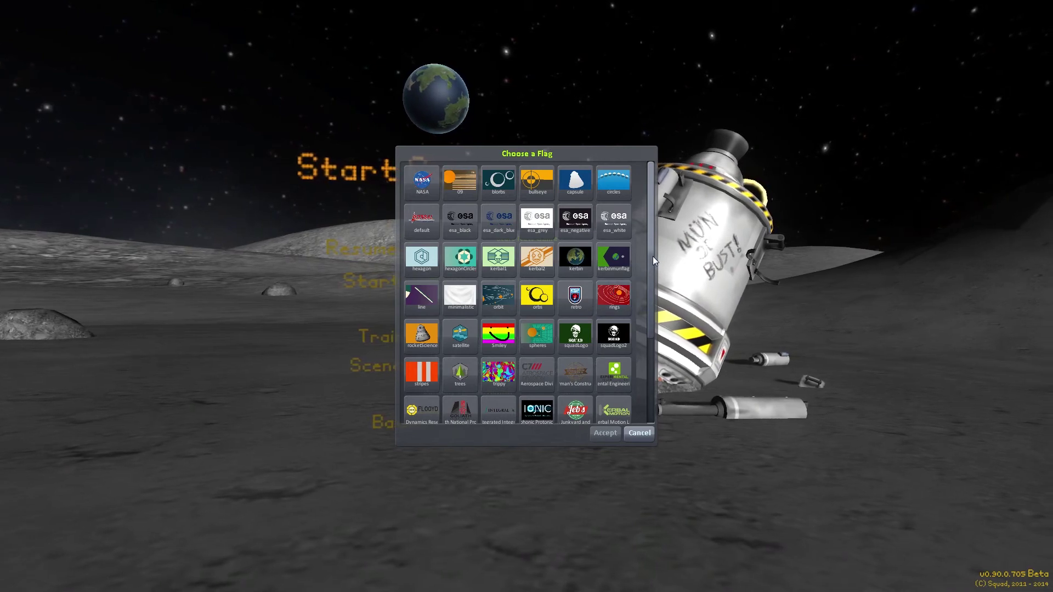
left_click_drag(652, 256, 653, 269)
left_click(499, 323)
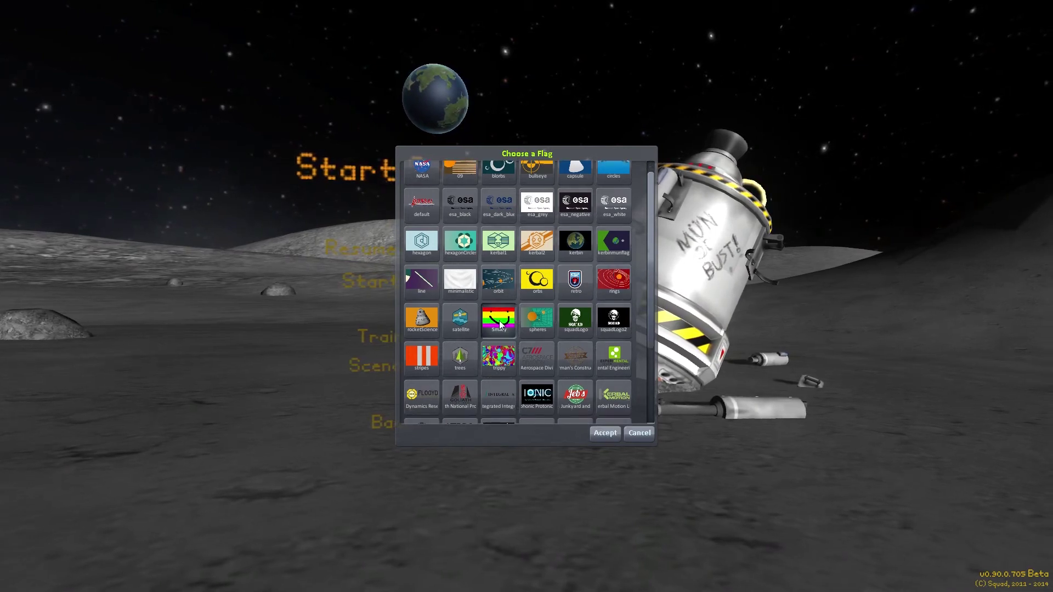
left_click(606, 434)
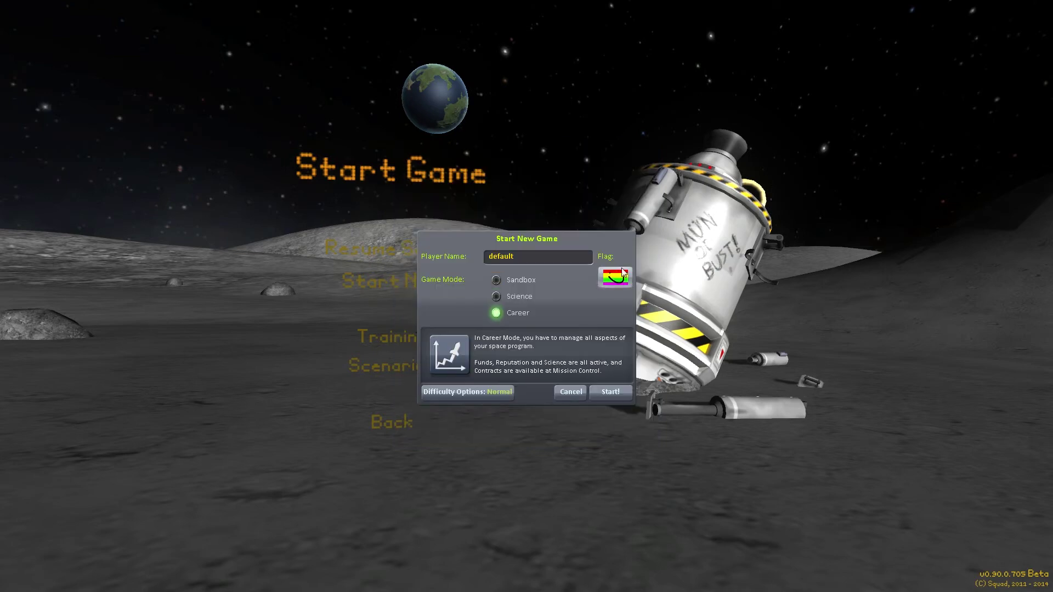